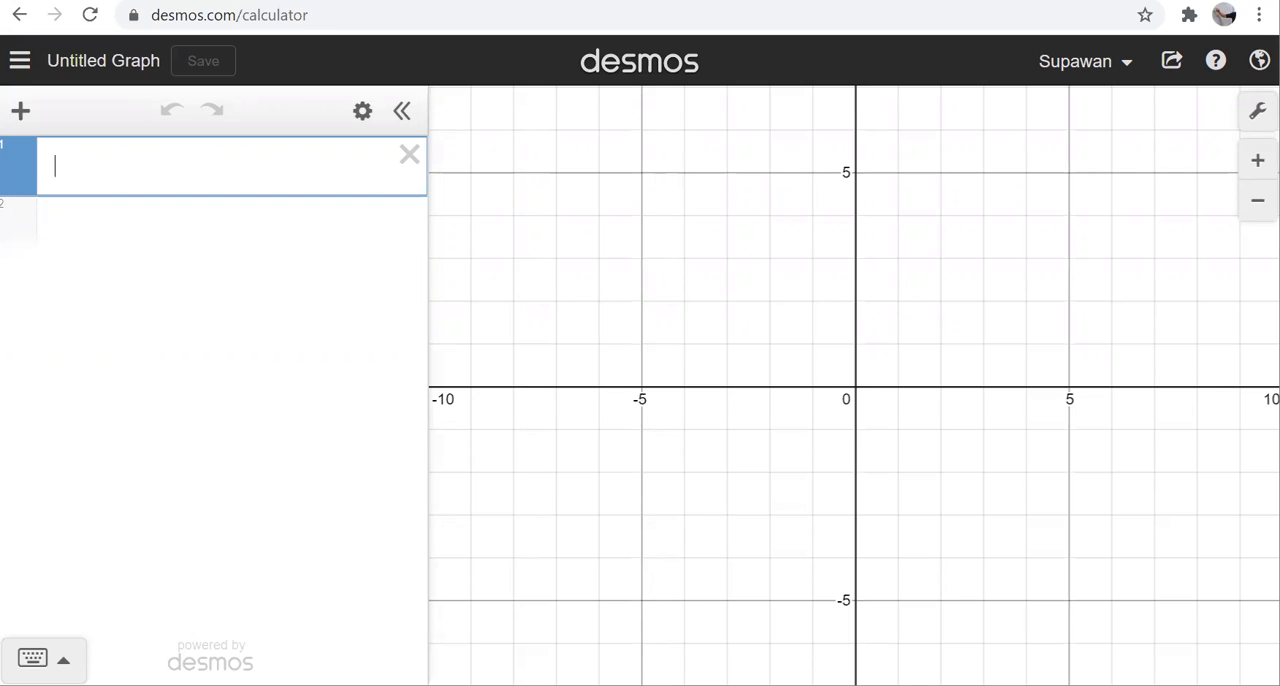
# Step: Plot the polar equation r = 1 − cos θ as the first expression
pyautogui.write('r=1-costheta')
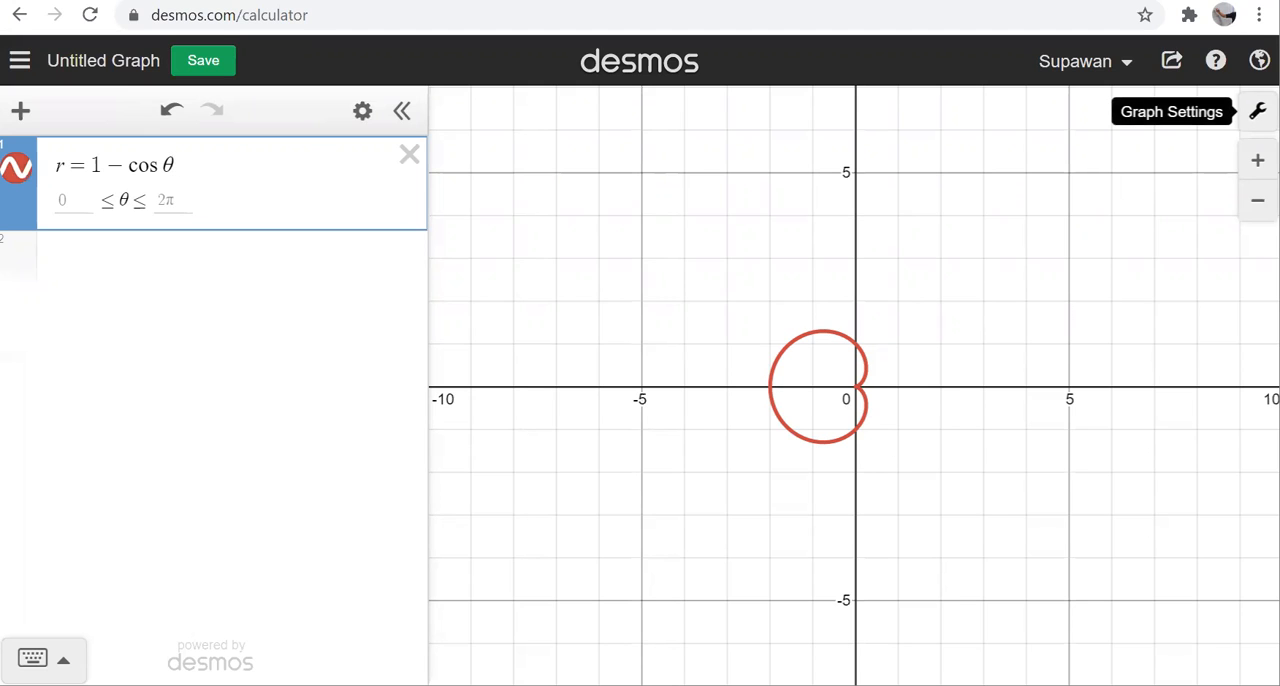
# Step: Switch the graph's grid from rectangular to polar and close the graph settings
pyautogui.click(1257, 111)
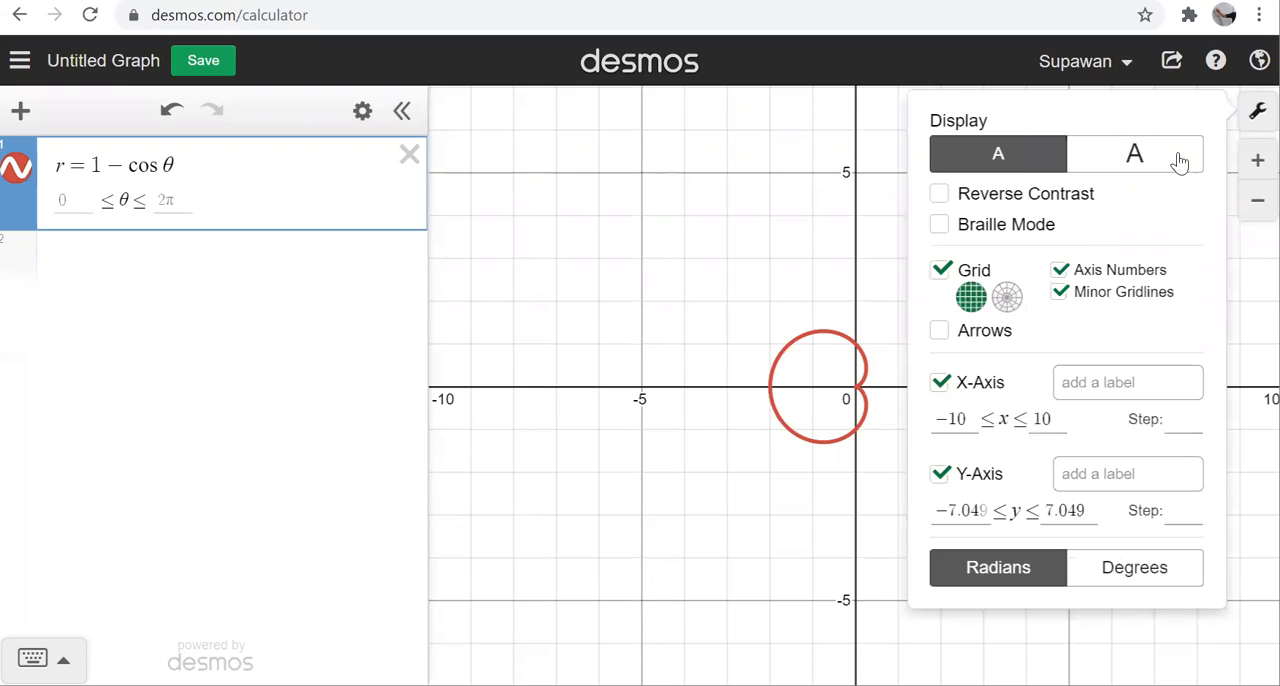
pyautogui.click(1008, 297)
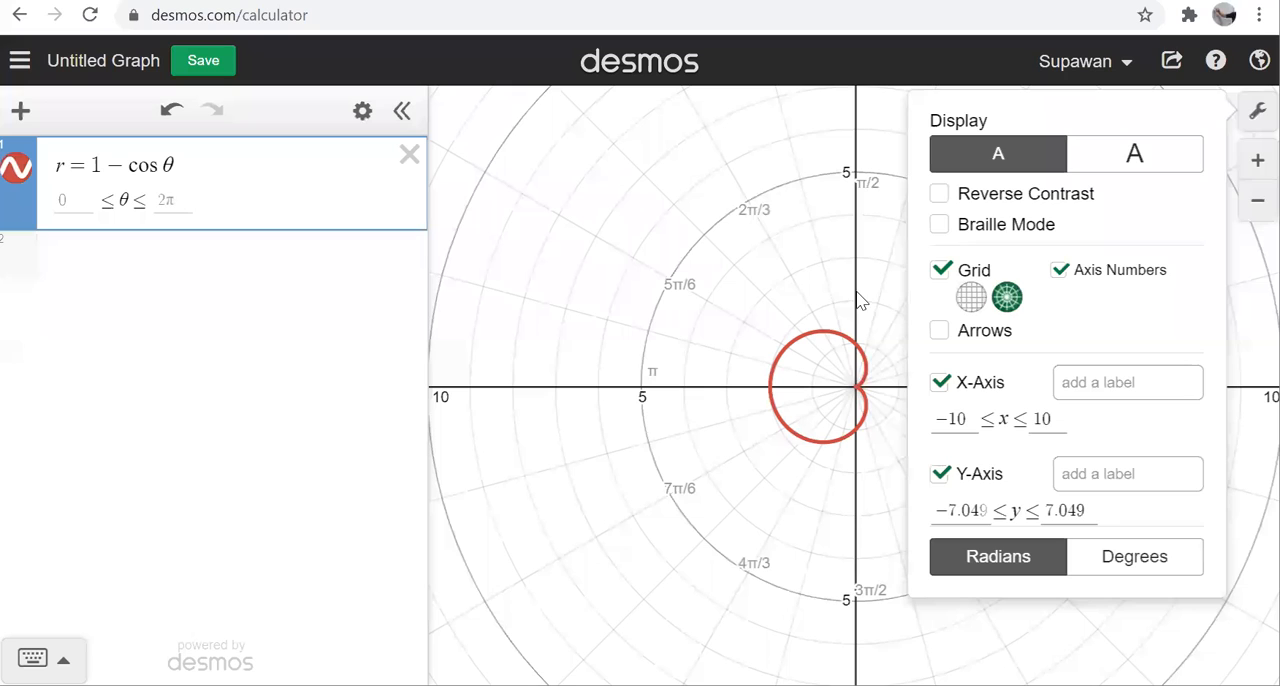
pyautogui.click(762, 302)
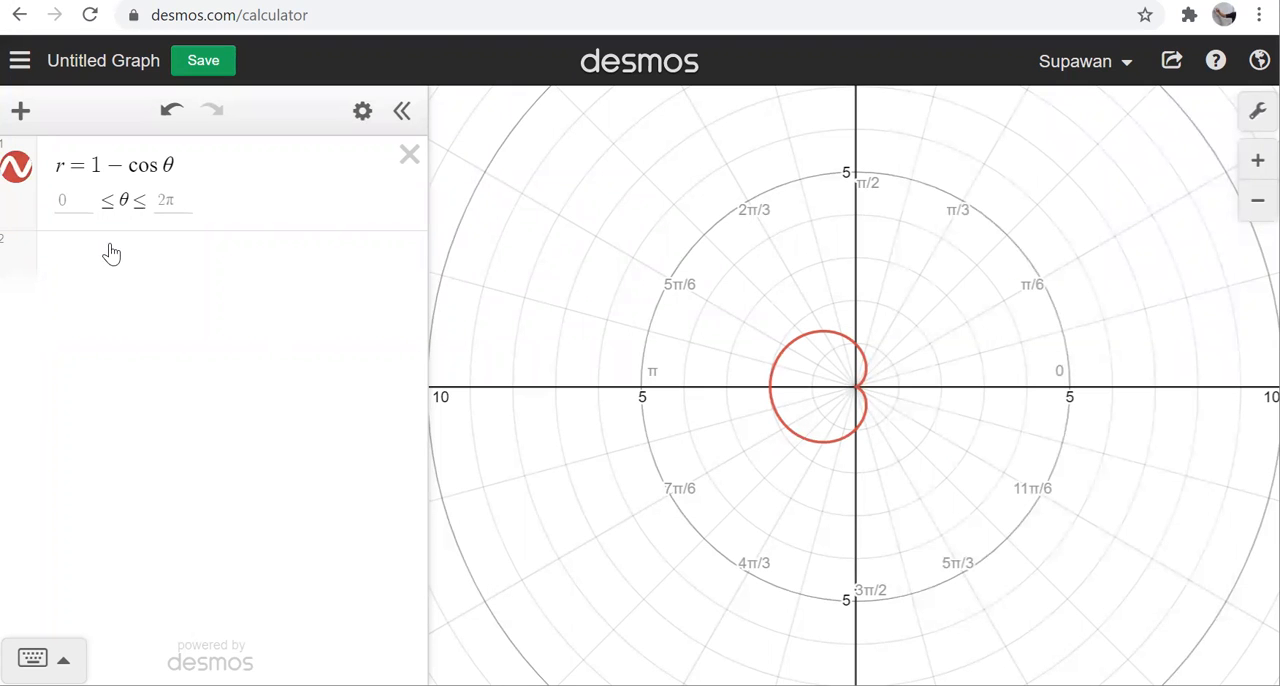
# Step: Set the θ range of r = 1 − cos θ from 0 to π and extend the upper limit to 2π
pyautogui.click(88, 200)
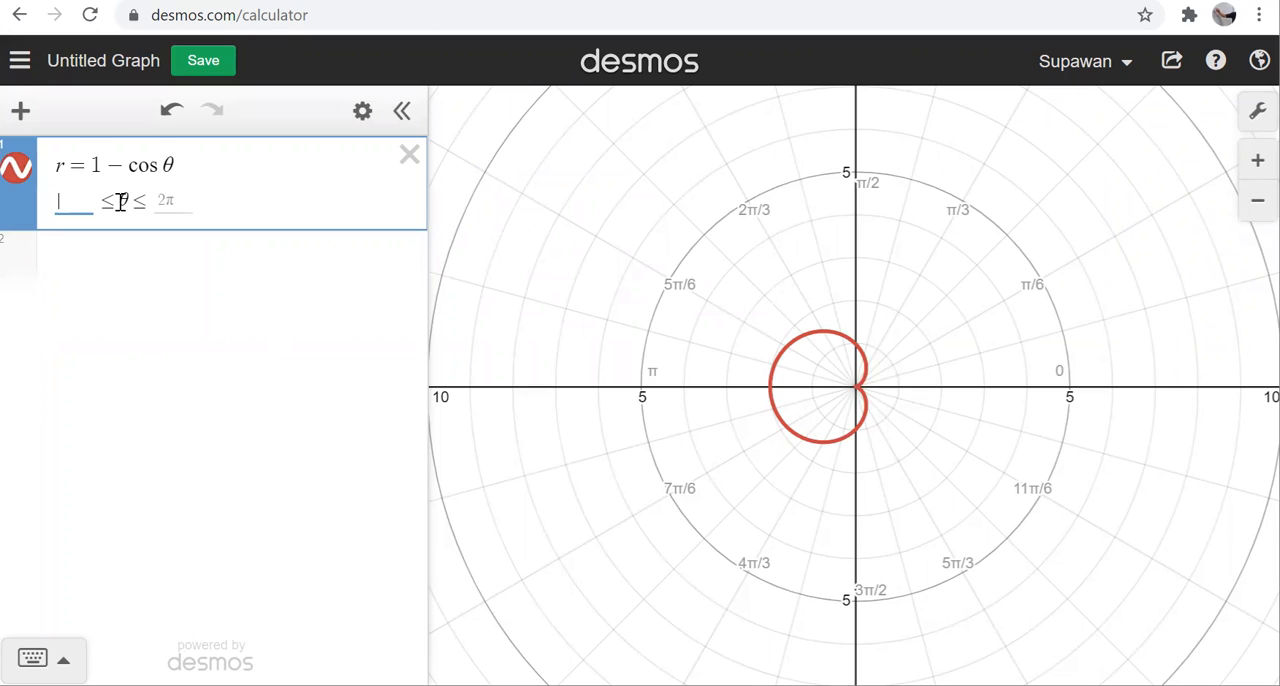
pyautogui.write('0')
pyautogui.click(172, 200)
pyautogui.write('pi')
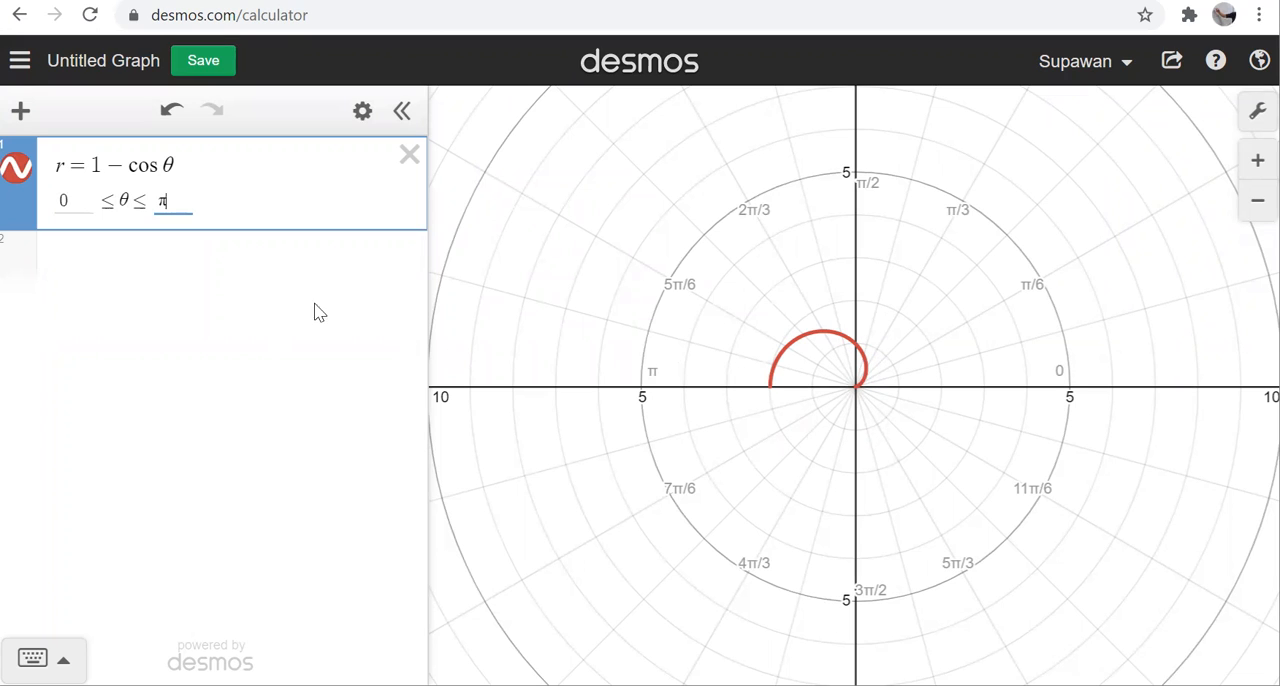
pyautogui.write('2')
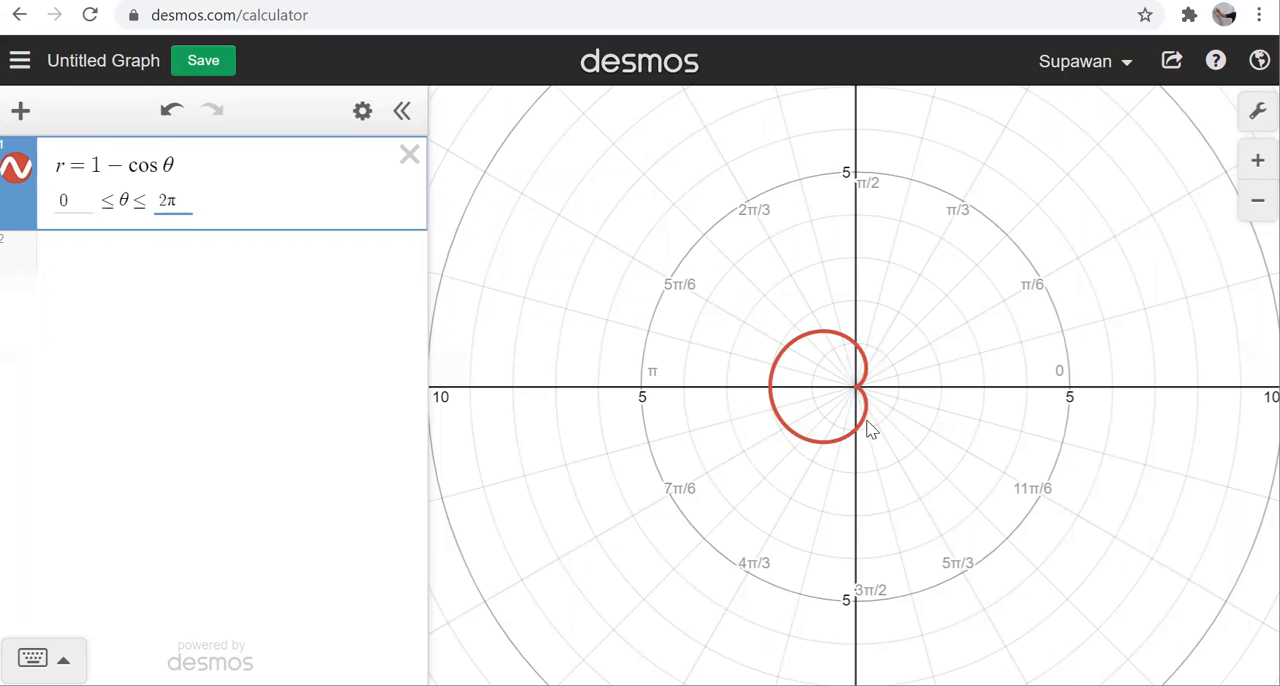
# Step: Hide the r = 1 − cos θ curve and add the polar equation r = 1 + 2 sin θ below it
pyautogui.click(251, 289)
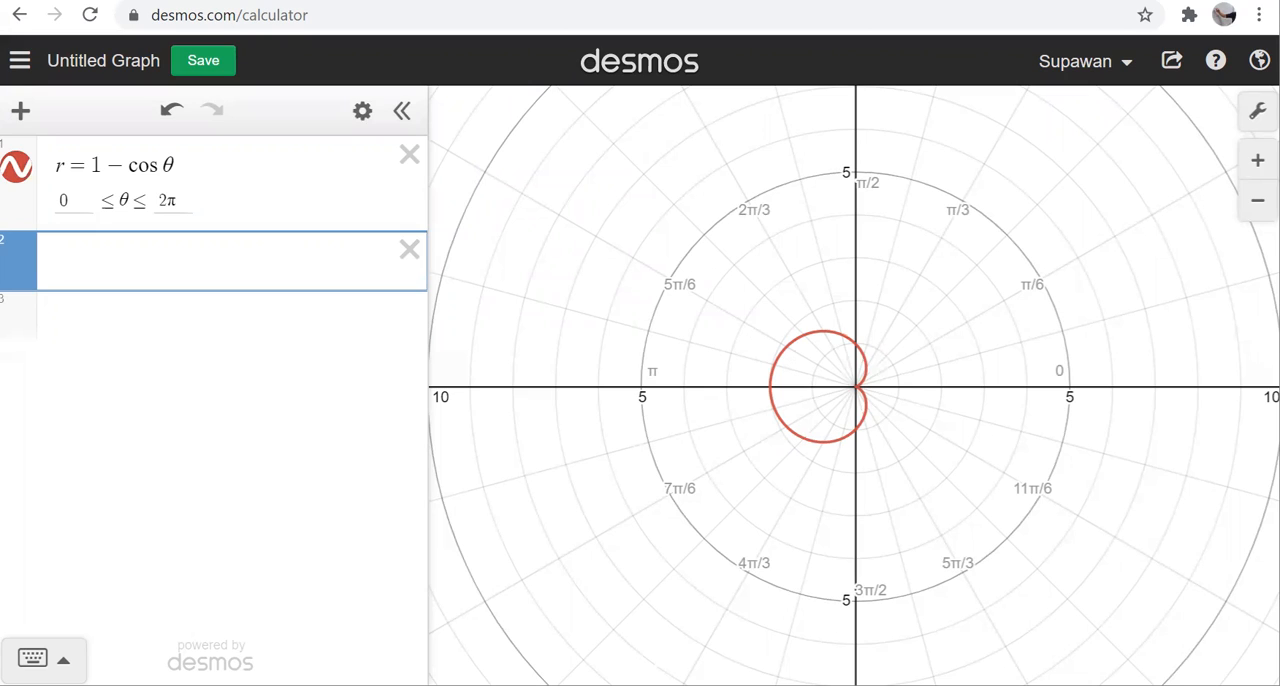
pyautogui.click(18, 172)
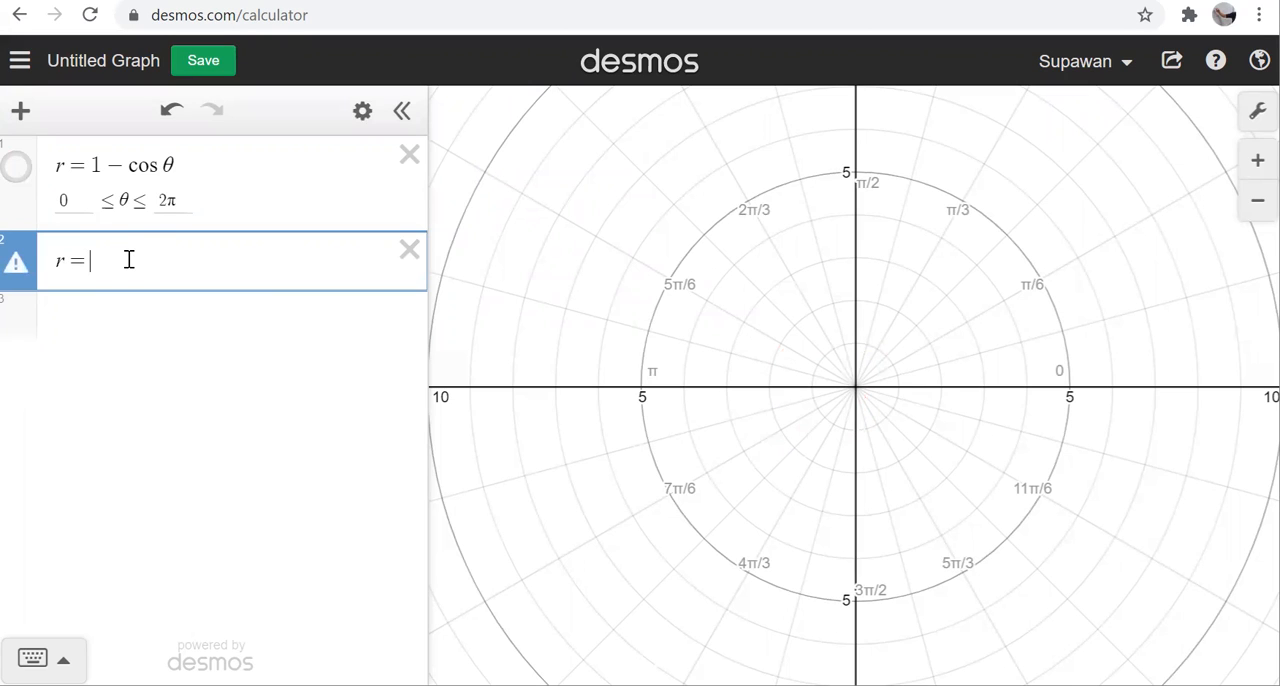
pyautogui.write('1')
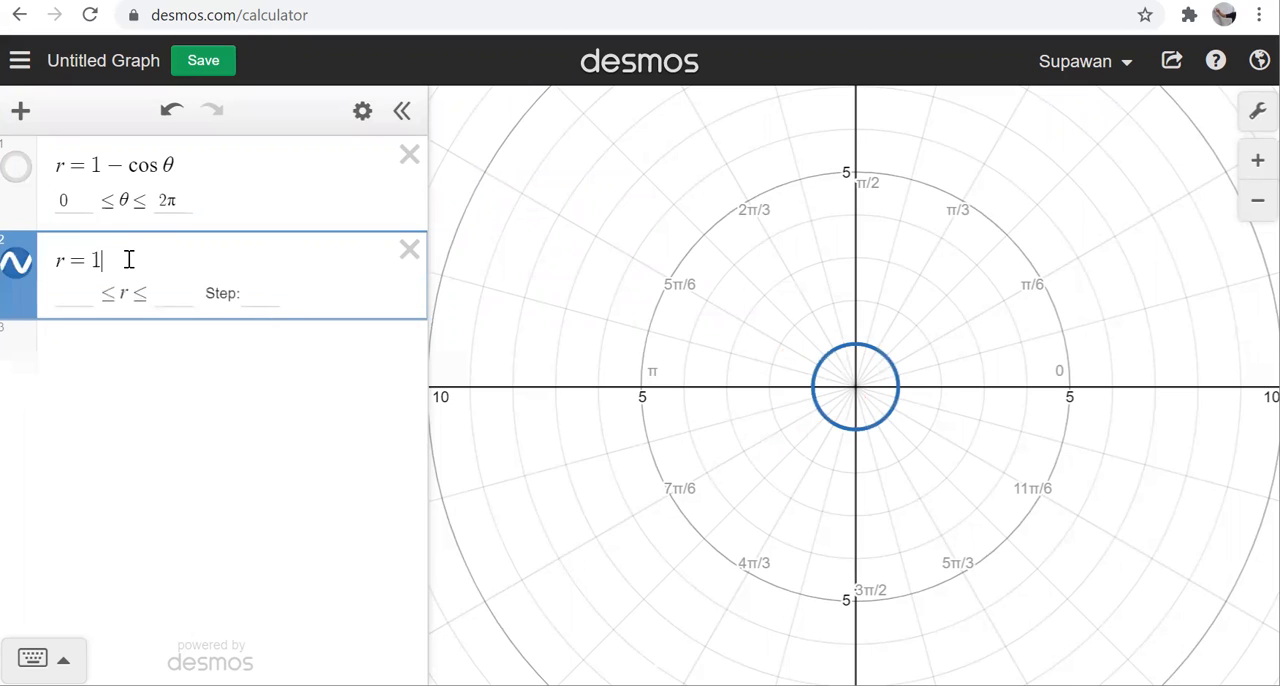
pyautogui.write('+2sin')
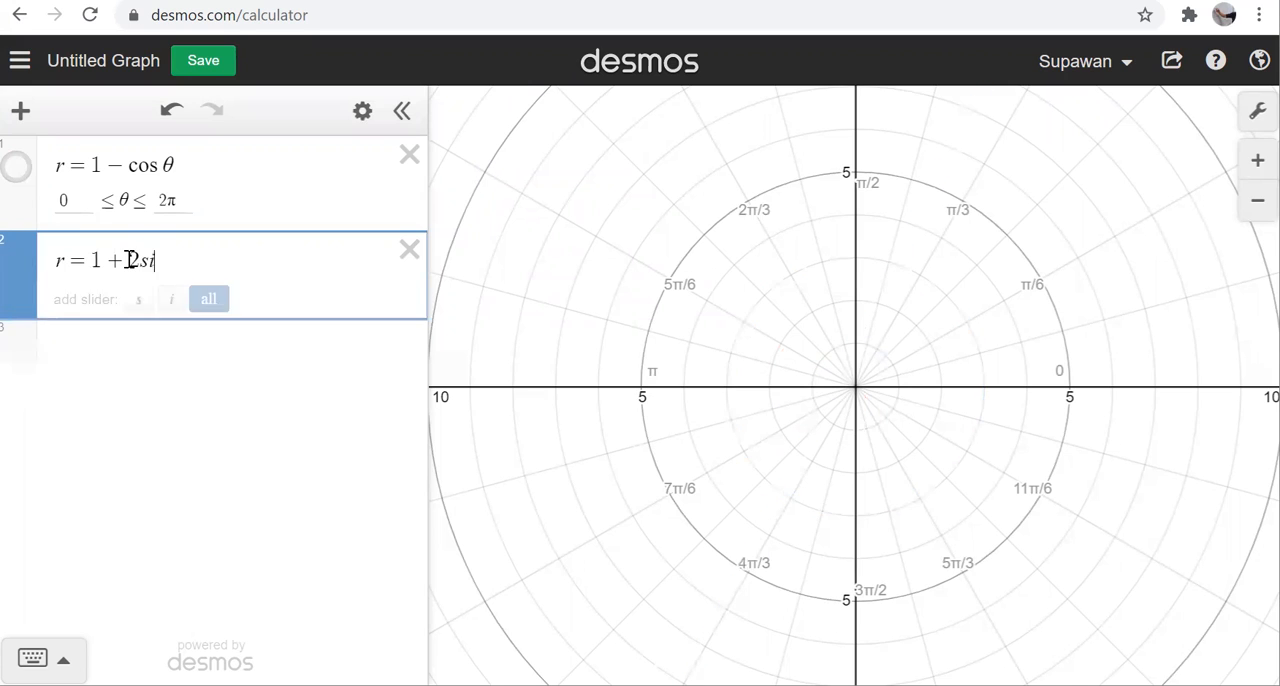
pyautogui.write('theta')
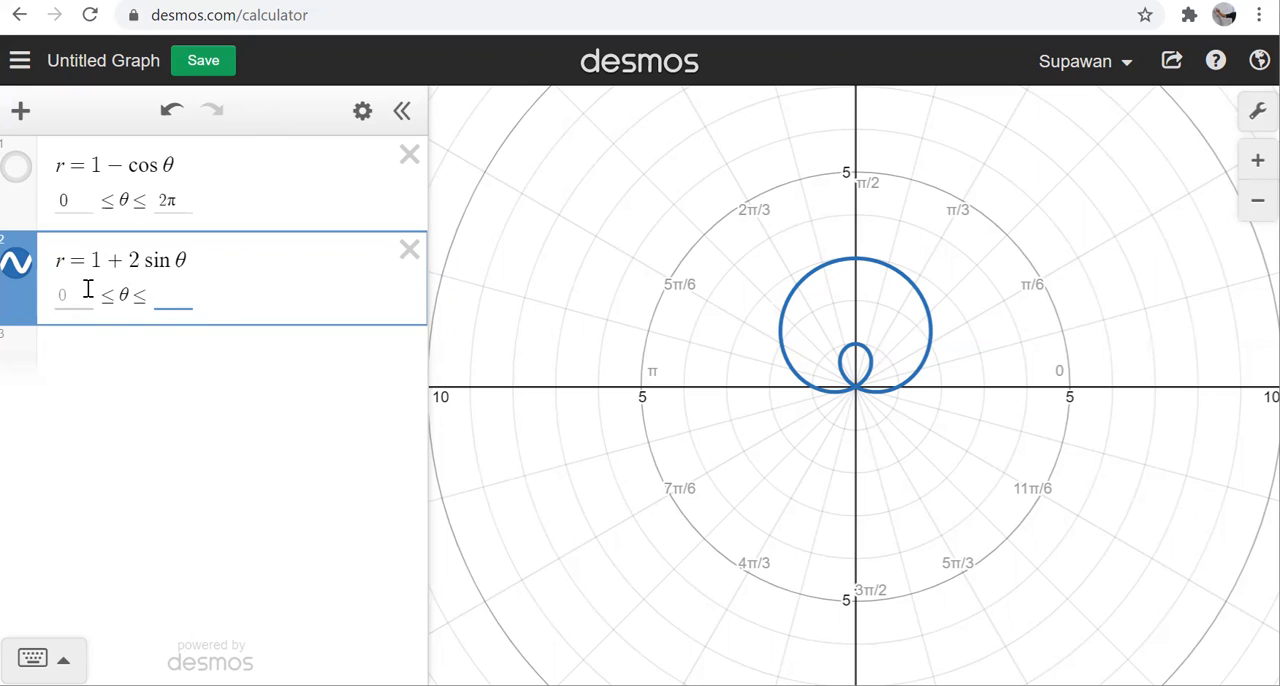
# Step: Set the upper θ limit of r = 1 + 2 sin θ to π/2
pyautogui.click(88, 295)
pyautogui.click(187, 292)
pyautogui.write('pi/')
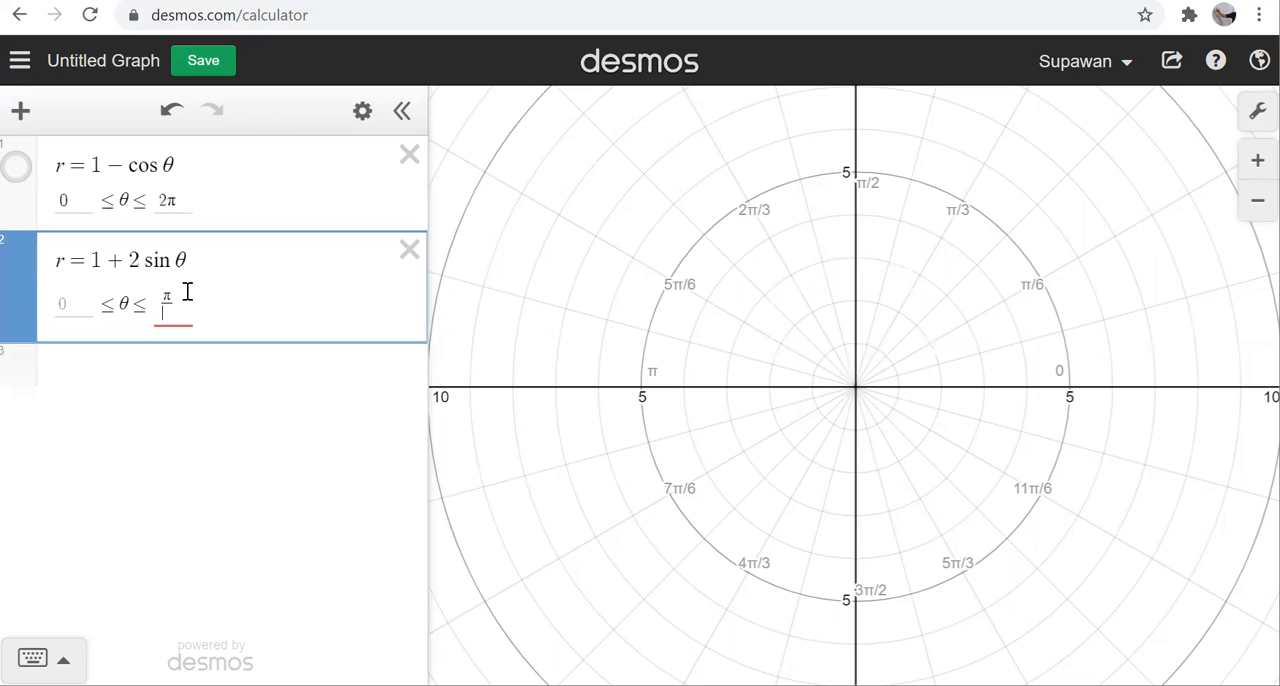
pyautogui.write('2')
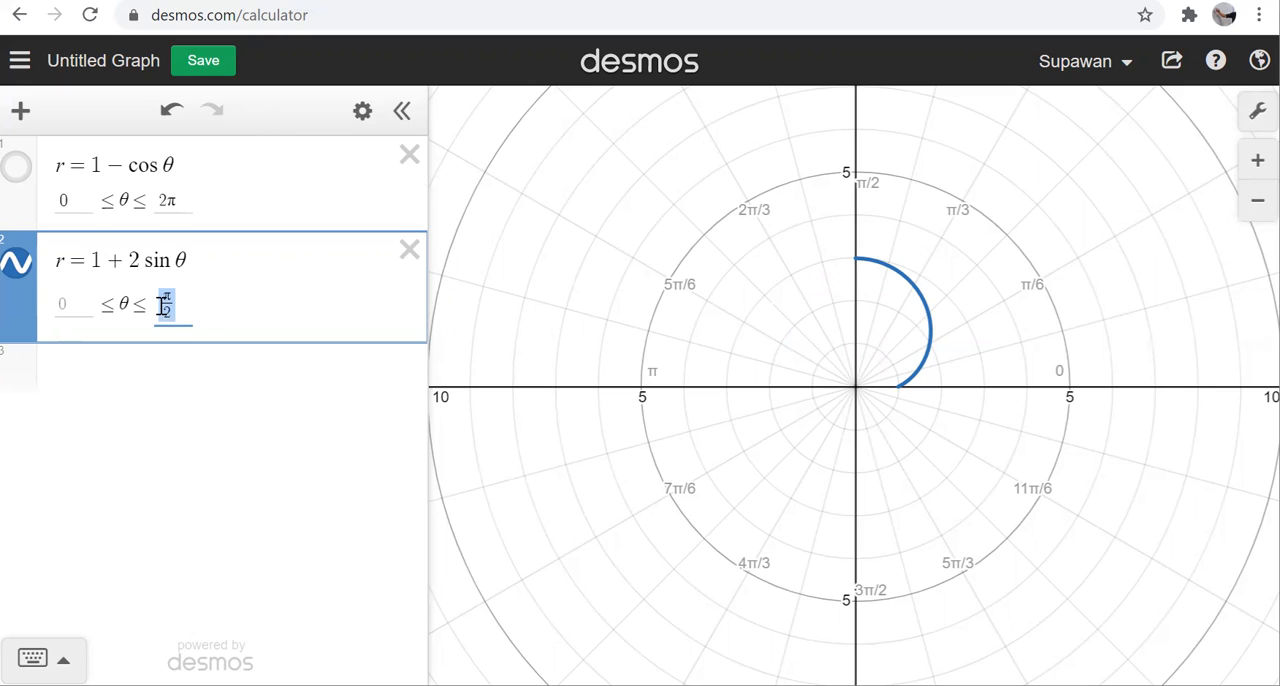
# Step: Raise the upper θ limit of r = 1 + 2 sin θ to π and on to 3π/2
pyautogui.write('pi')
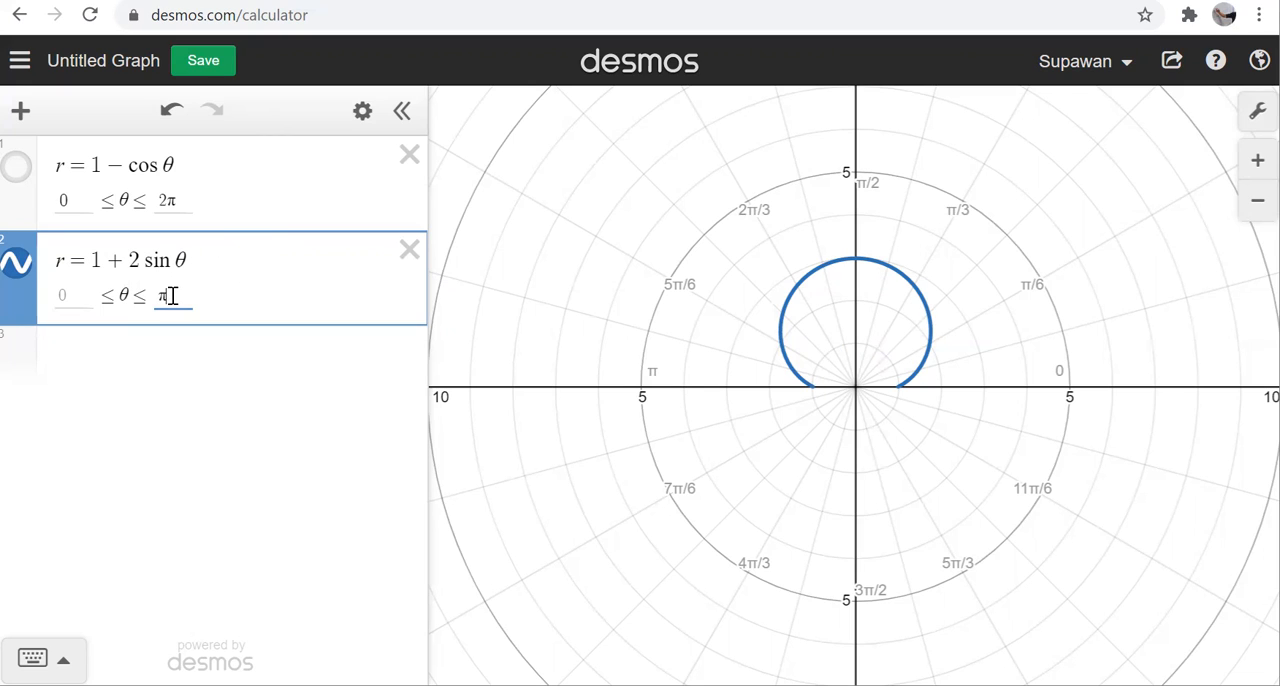
pyautogui.write('3')
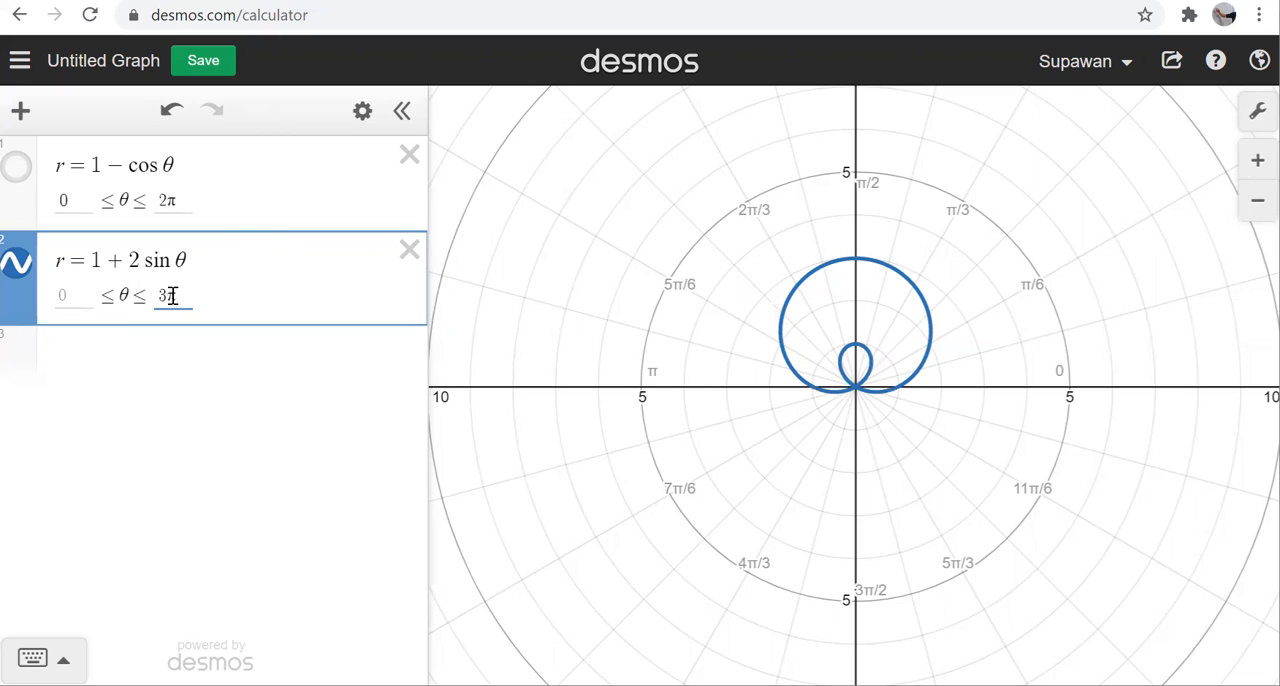
pyautogui.write('/2 π')
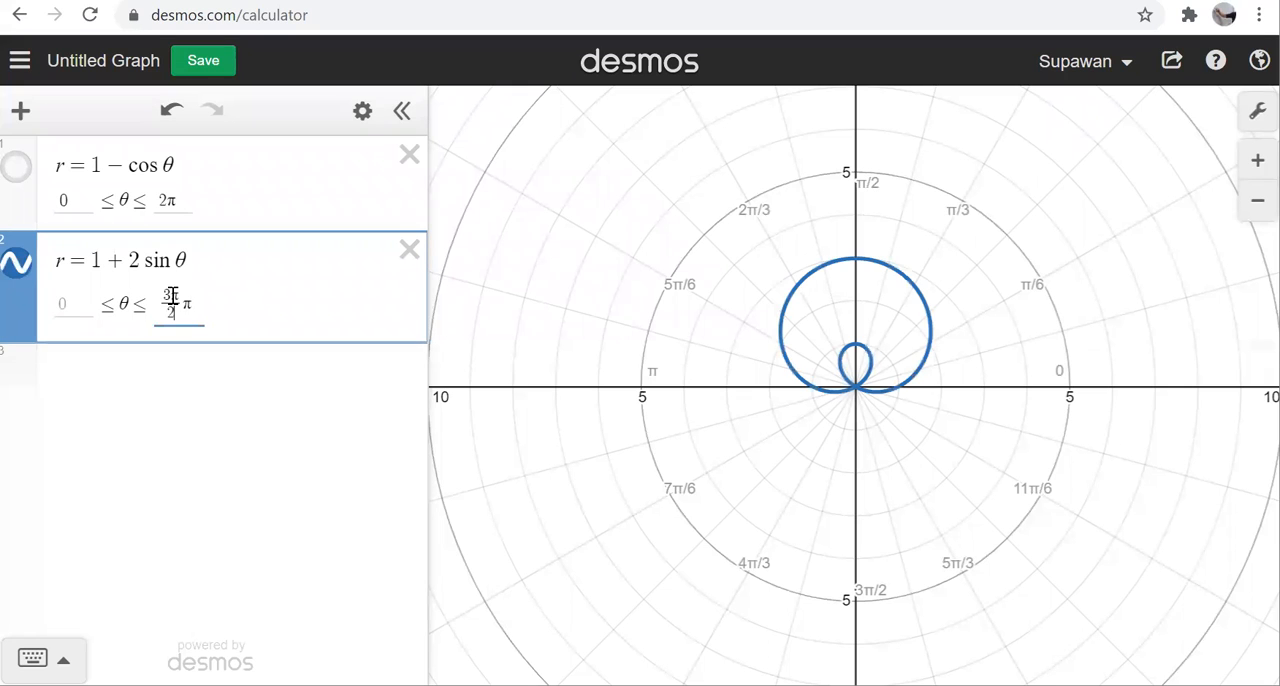
pyautogui.press('BackSpace')
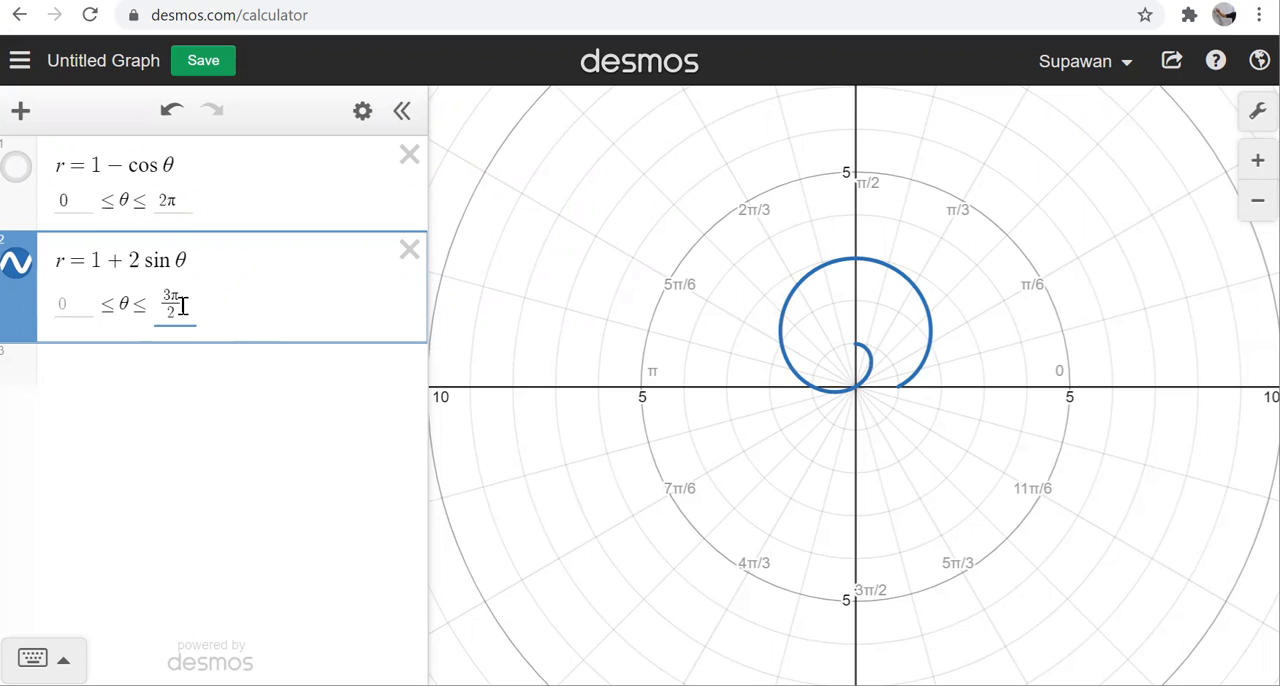
# Step: Set the upper θ limit of r = 1 + 2 sin θ to 2π and hide that curve
pyautogui.press('BackSpace')
pyautogui.write('2pi')
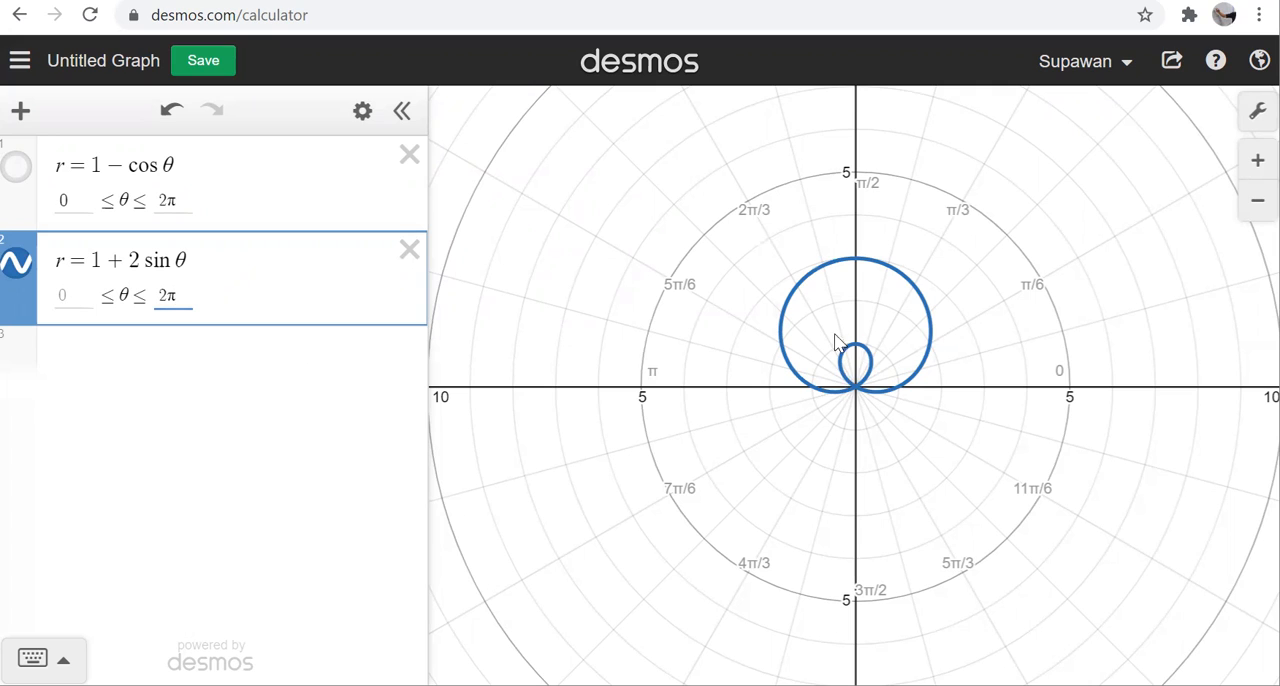
pyautogui.click(212, 416)
pyautogui.click(25, 360)
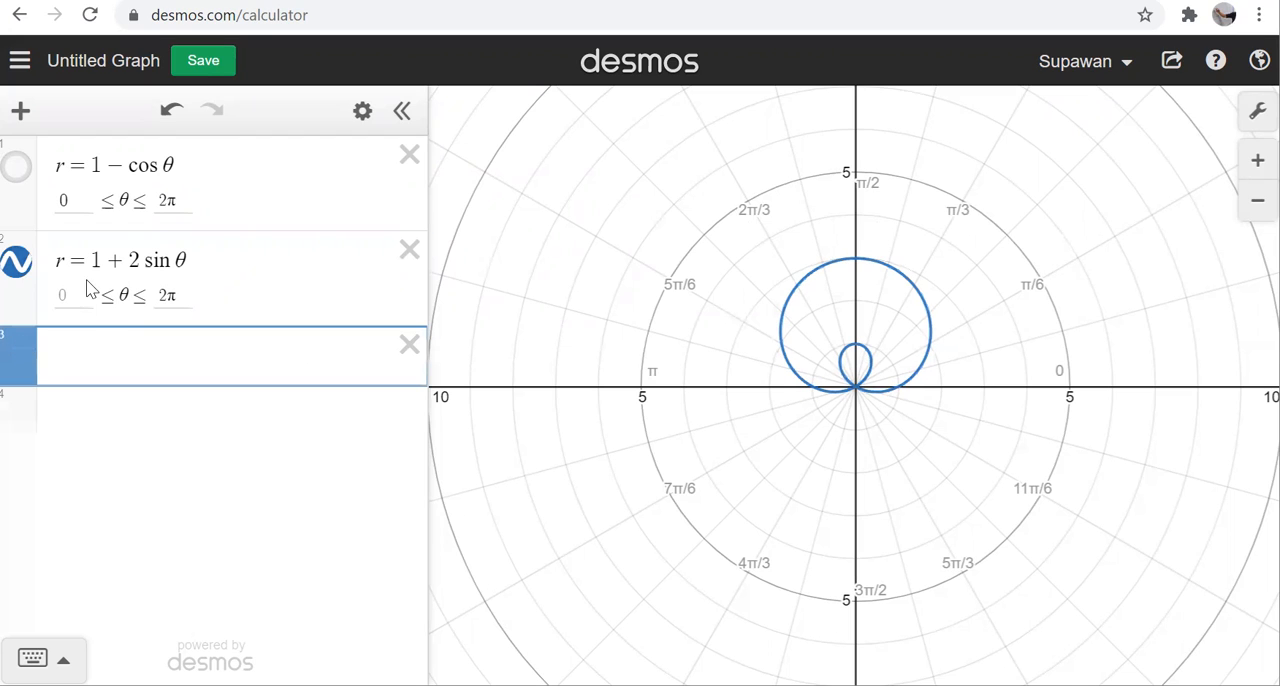
pyautogui.click(17, 264)
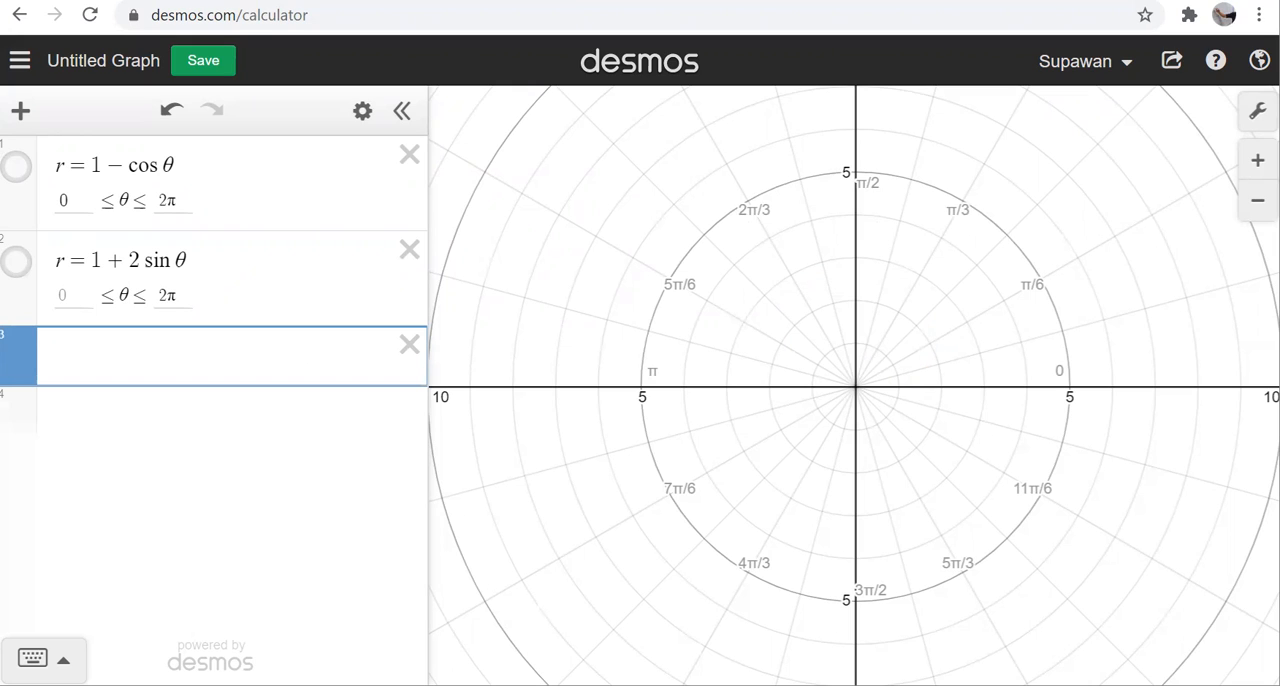
# Step: Enter the polar equation r = 3 sin(2θ) as the third expression
pyautogui.click(121, 375)
pyautogui.write('r=3sin(')
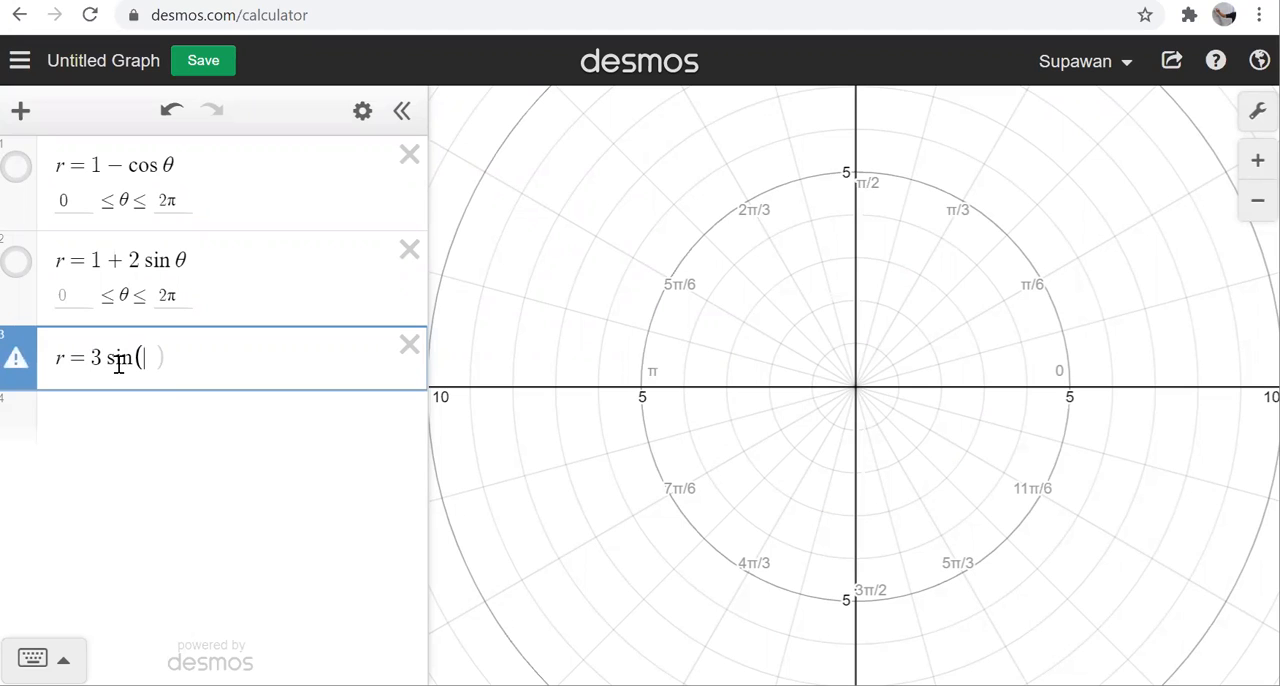
pyautogui.write('2theta')
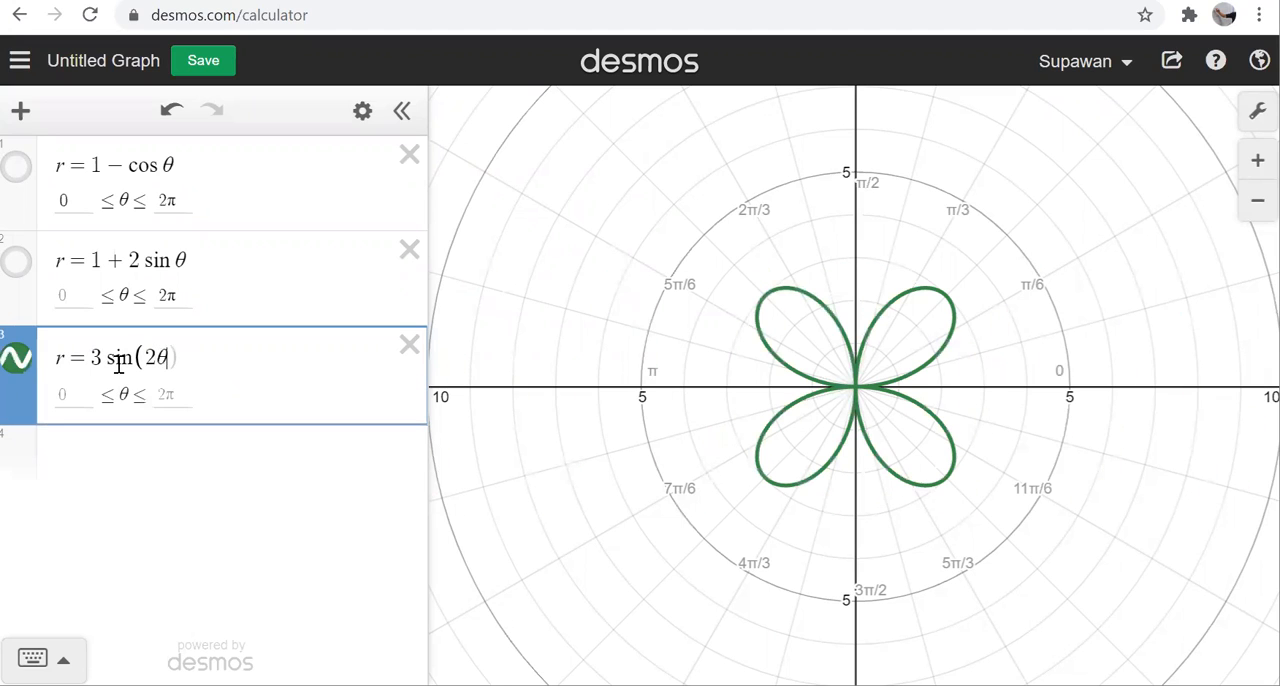
pyautogui.click(195, 361)
# Step: Limit the θ range of r = 3 sin(2θ) to 0 through π/2
pyautogui.click(86, 398)
pyautogui.write('0')
pyautogui.click(178, 394)
pyautogui.write('pi/2')
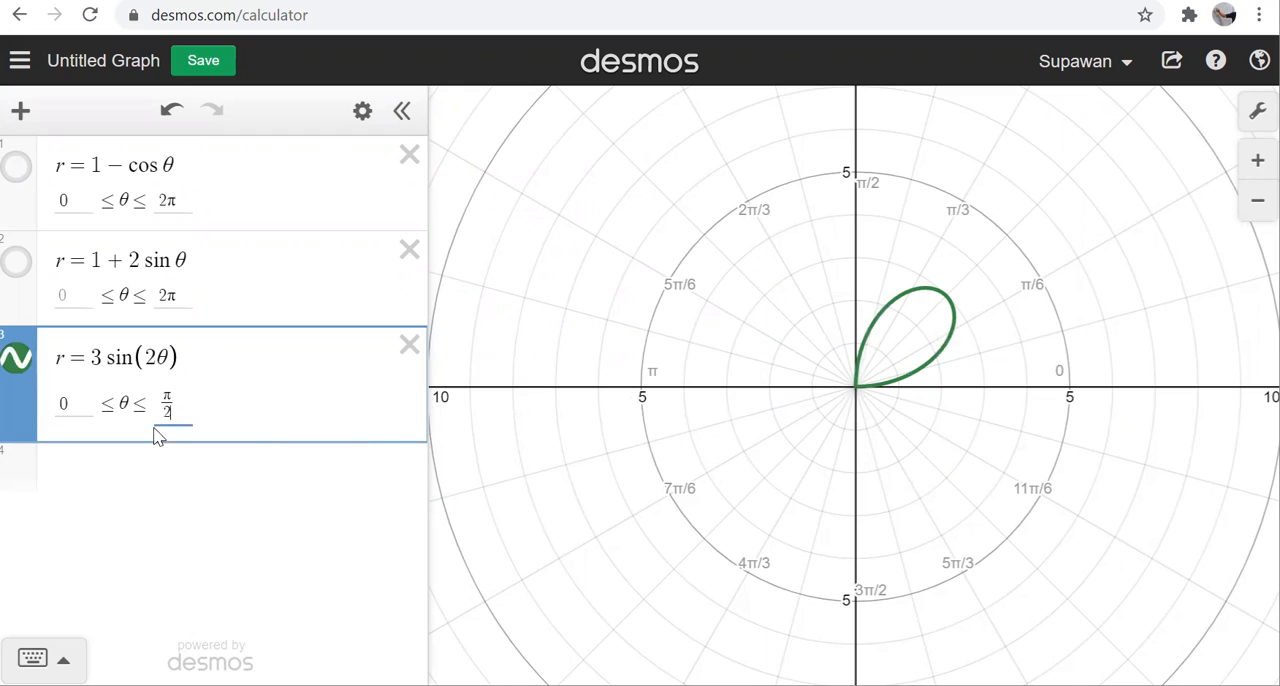
# Step: Raise the upper θ limit of r = 3 sin(2θ) to π and on to 3π/2
pyautogui.moveTo(180, 411); pyautogui.dragTo(166, 404)
pyautogui.write('pi')
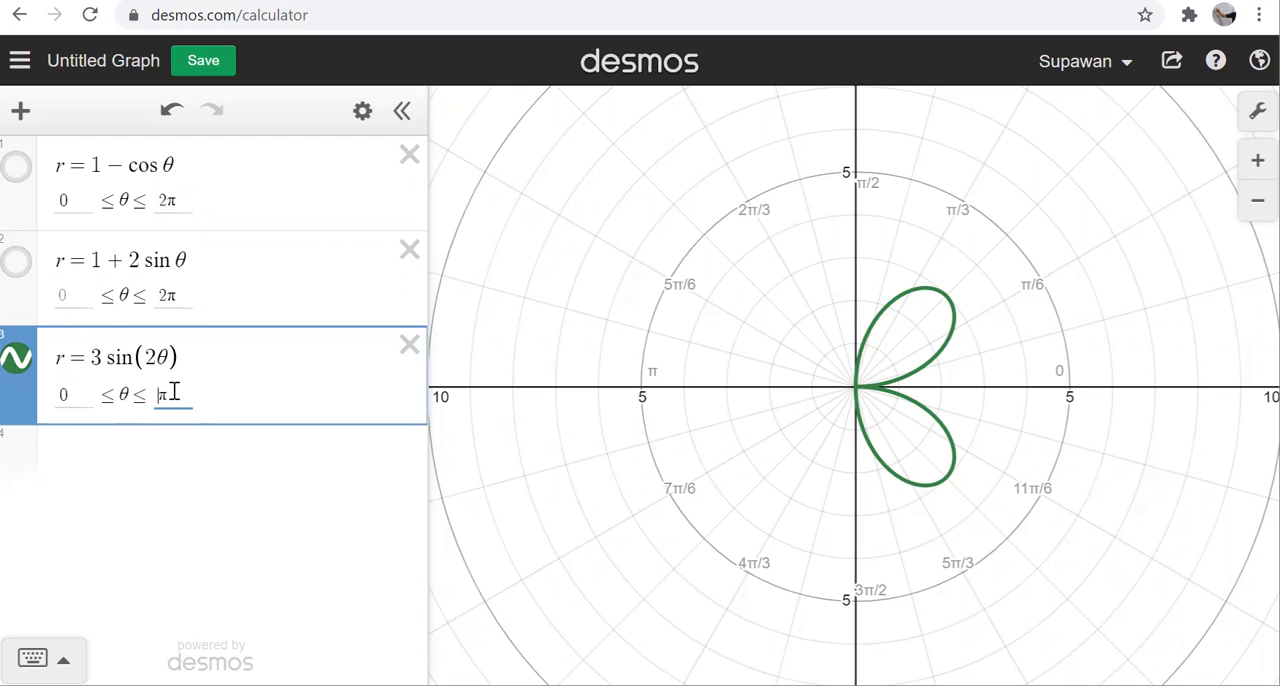
pyautogui.write('3π')
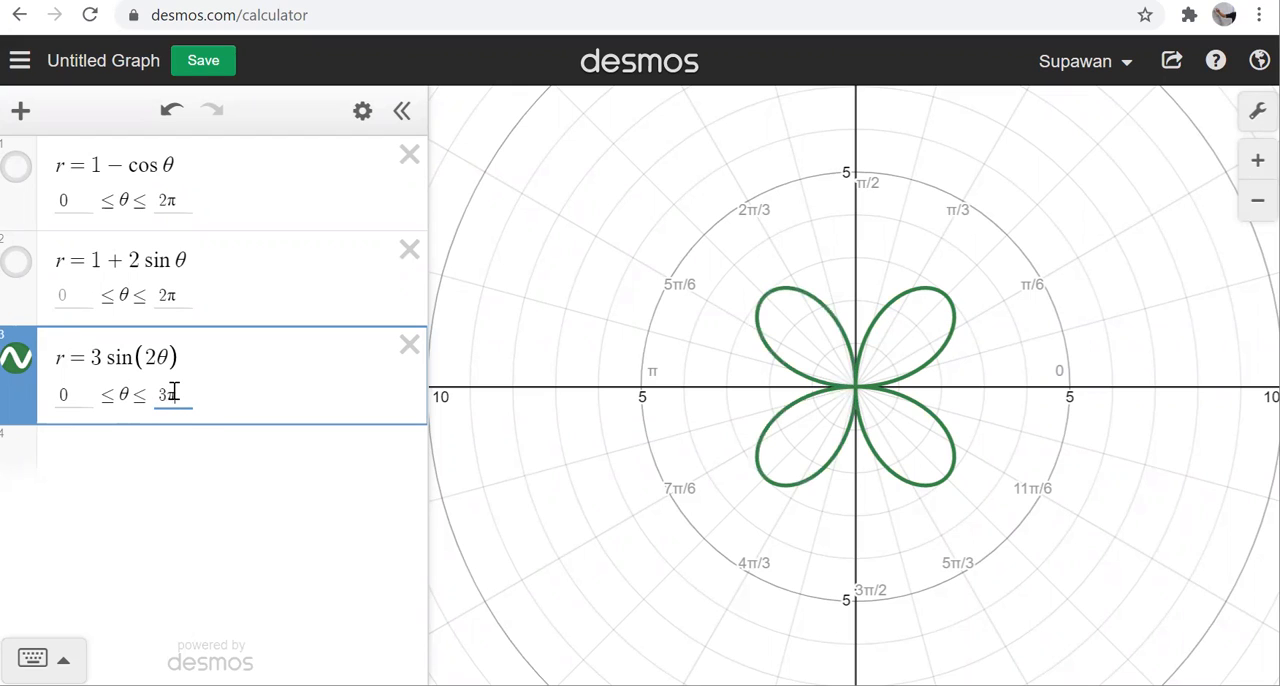
pyautogui.write('/2')
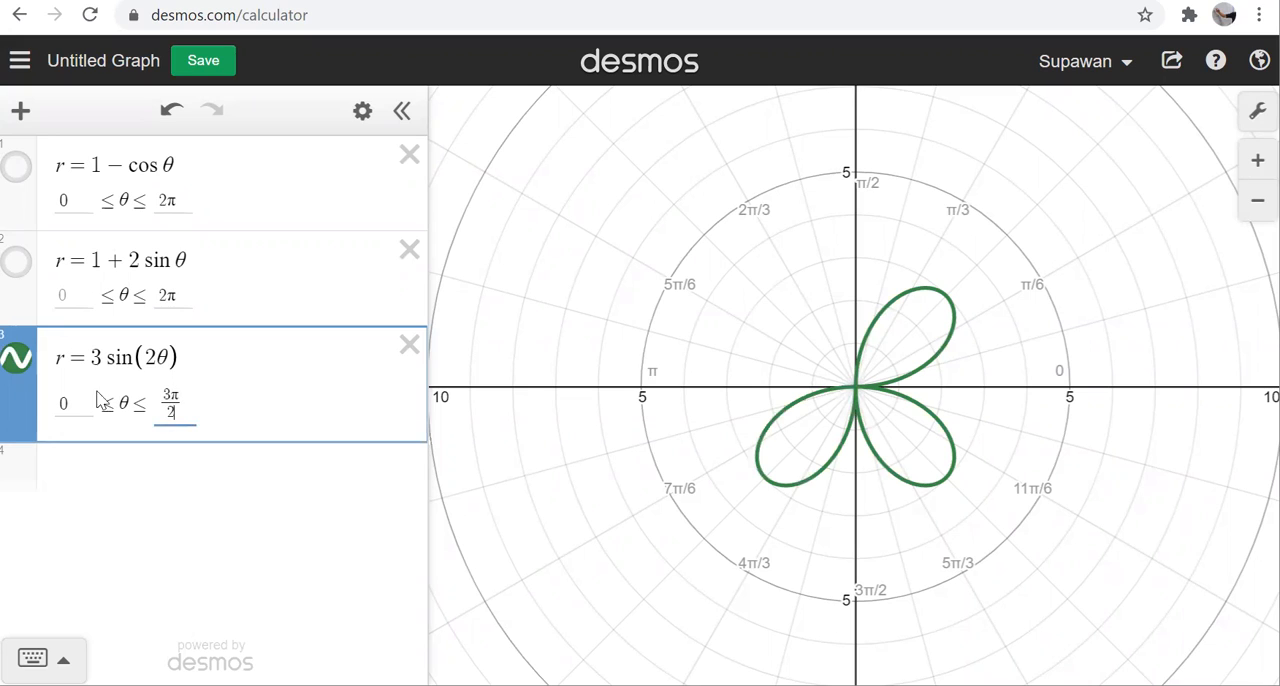
# Step: Set the θ range of r = 3 sin(2θ) from 3π/2 to 2π and hide that curve
pyautogui.moveTo(166, 398); pyautogui.dragTo(180, 405)
pyautogui.write('2pi')
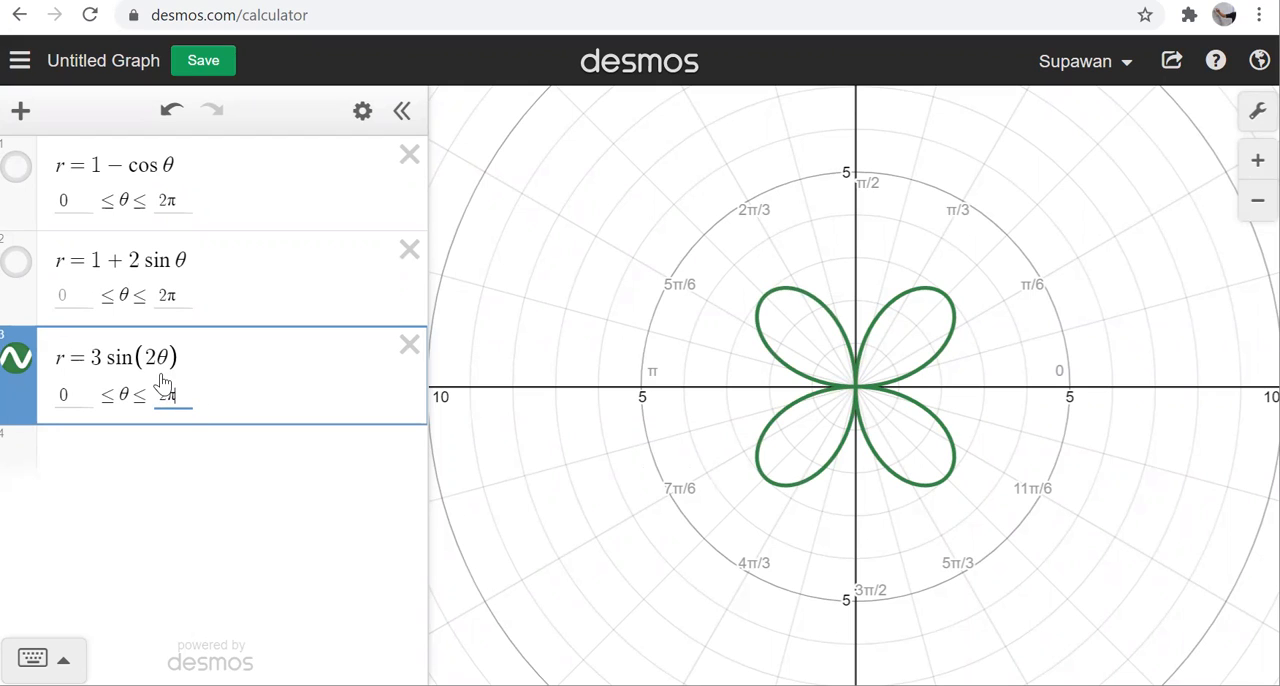
pyautogui.doubleClick(57, 396)
pyautogui.write('3pi/2')
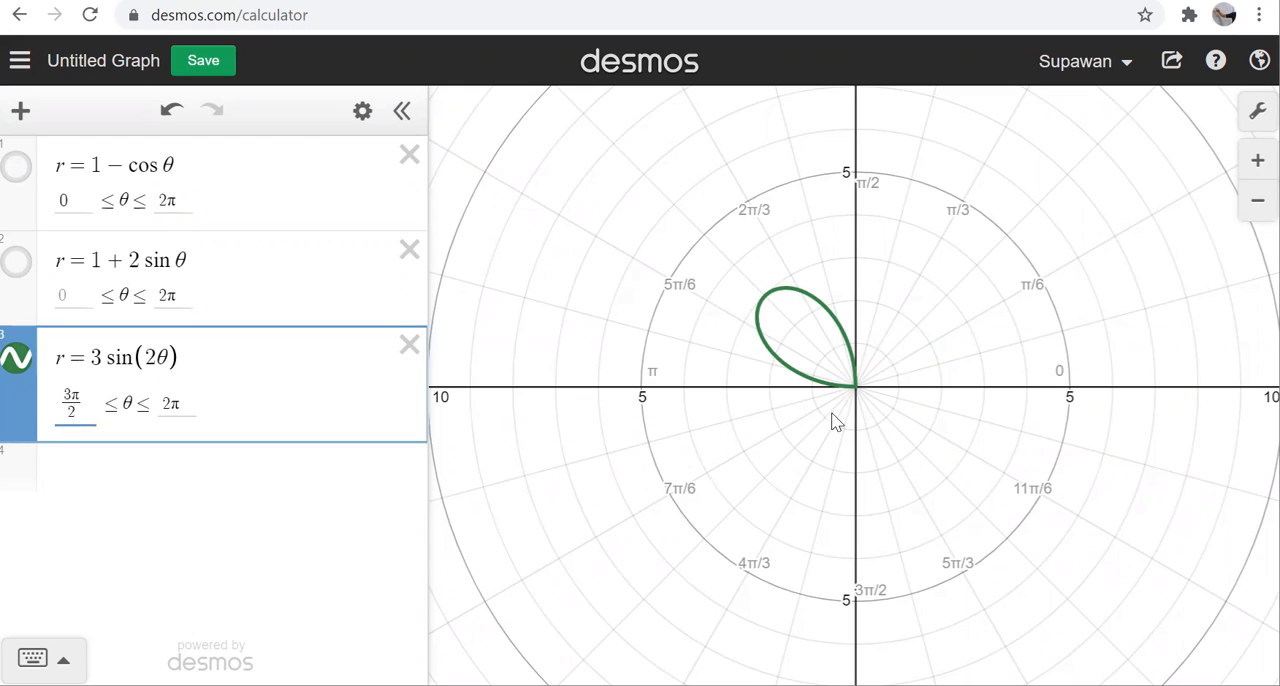
pyautogui.click(101, 481)
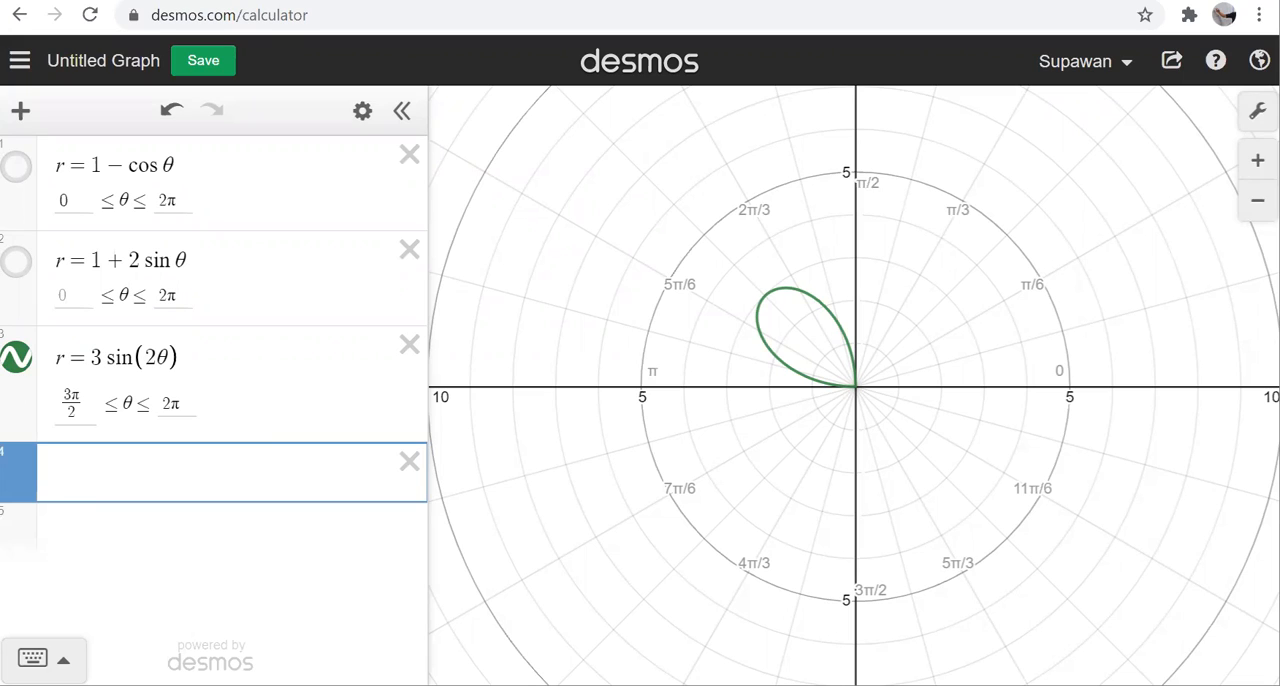
pyautogui.click(16, 362)
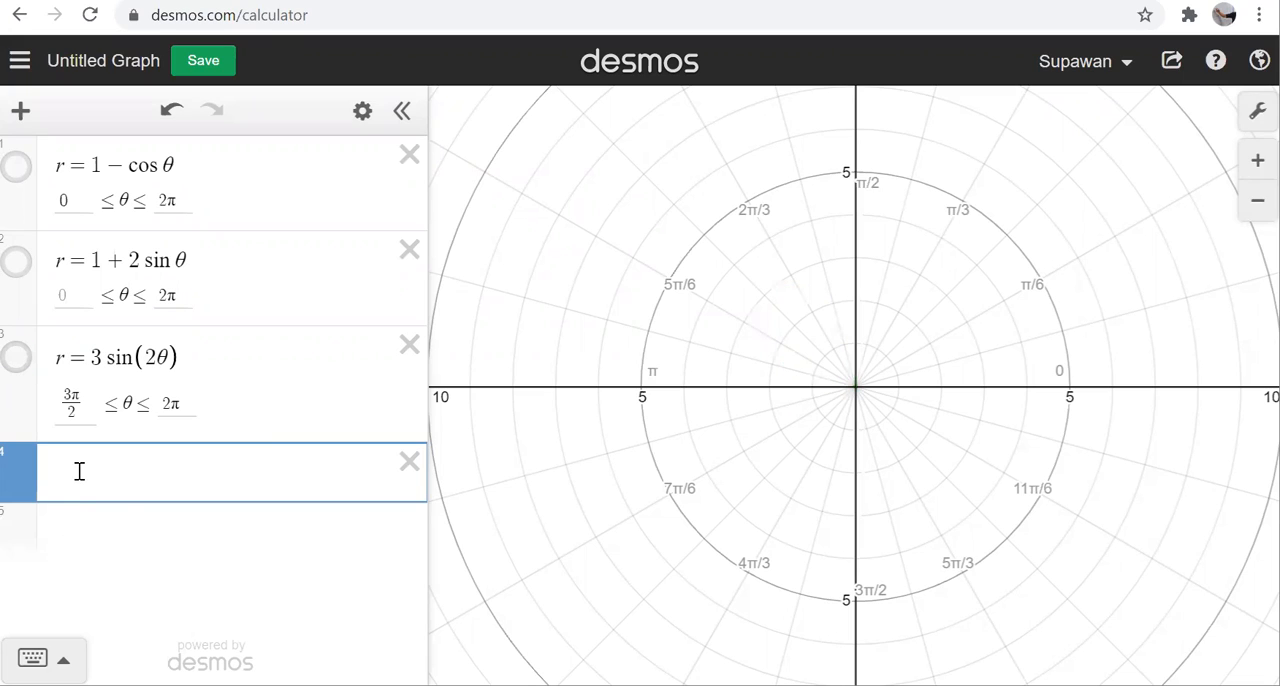
# Step: Enter the polar equation r = e^(sin θ) − 2 sin(4θ) as the fourth expression
pyautogui.write('=e')
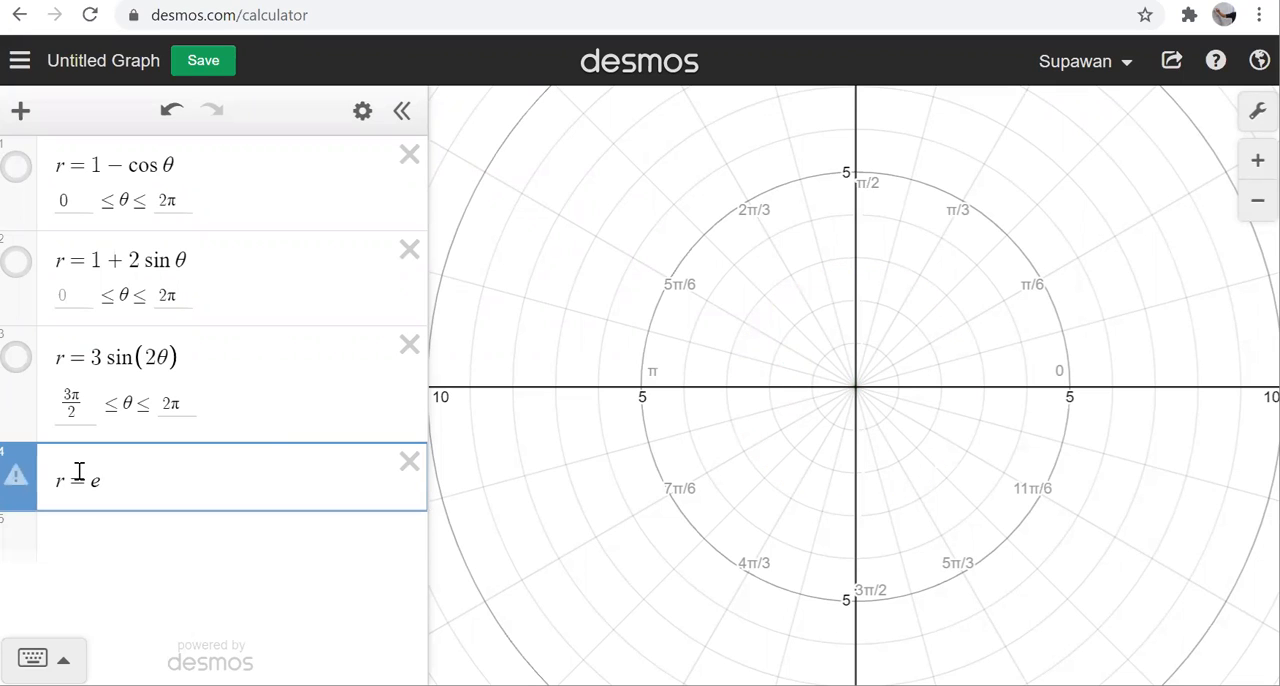
pyautogui.write('^sin')
pyautogui.write('theta')
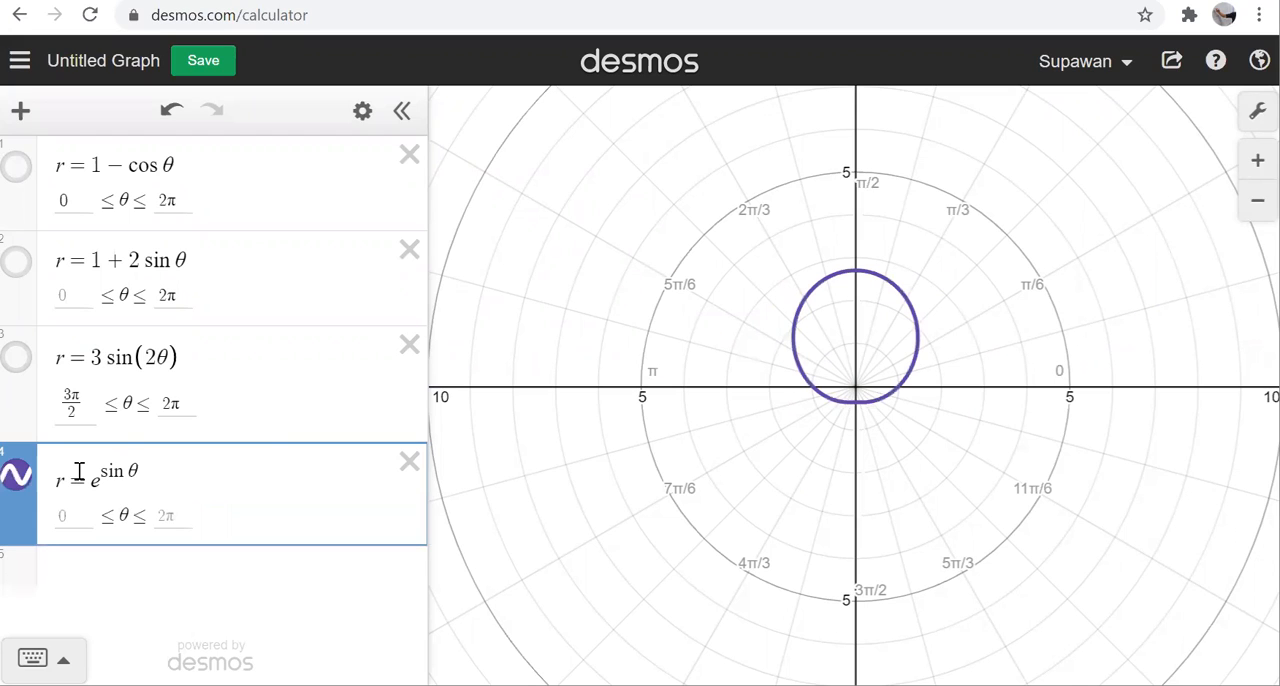
pyautogui.press('Right')
pyautogui.write('-2si')
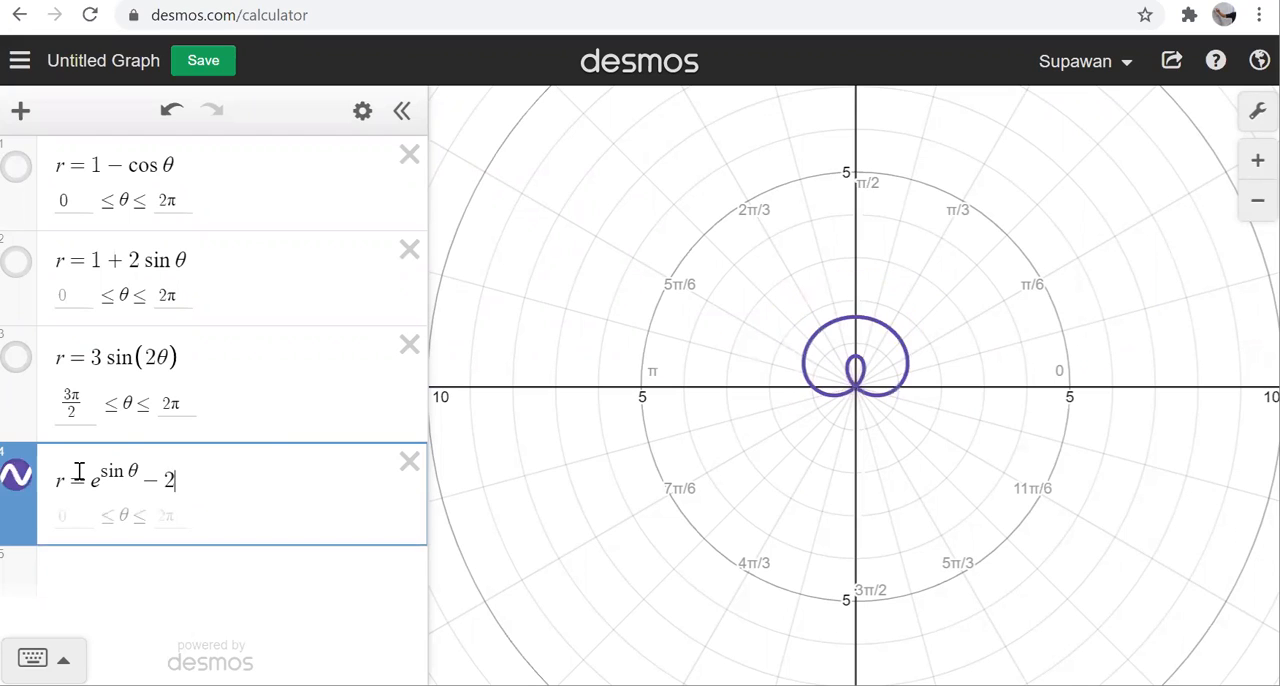
pyautogui.write('n')
pyautogui.write('(4theta')
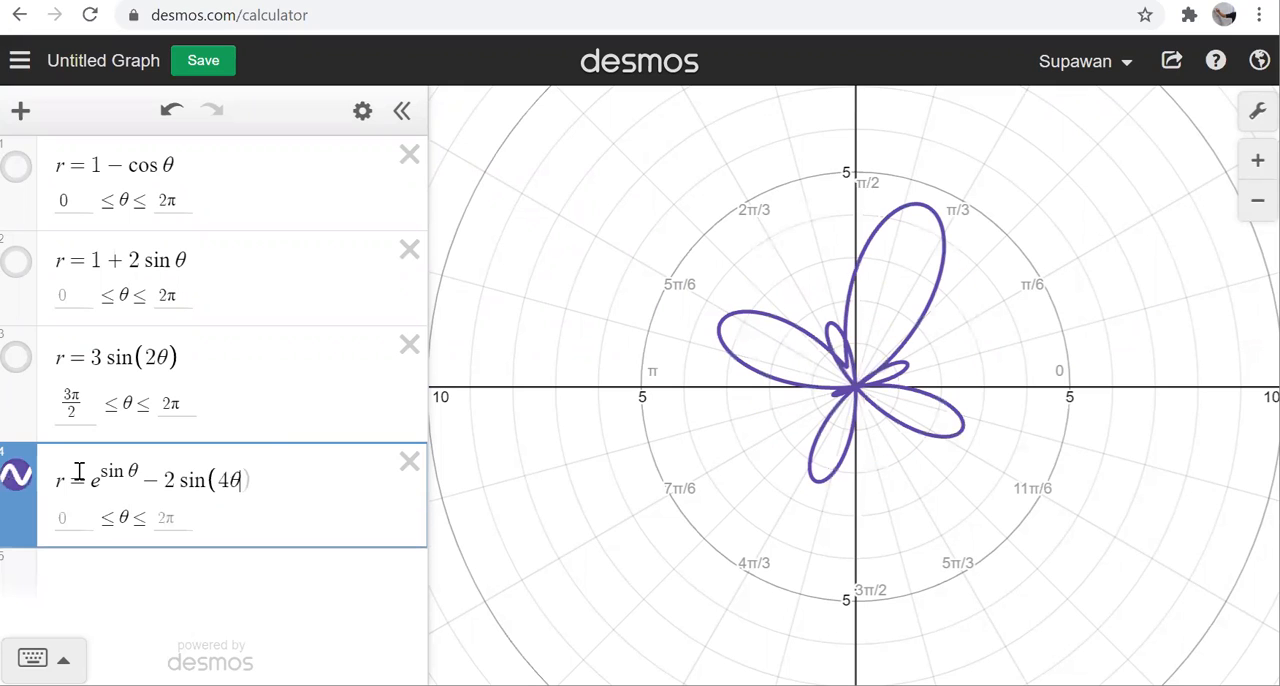
pyautogui.write(')')
# Step: Set the θ range of r = e^(sin θ) − 2 sin(4θ) from 0 to π and extend the upper limit to 2π
pyautogui.click(76, 519)
pyautogui.write('0')
pyautogui.click(188, 523)
pyautogui.write('pi')
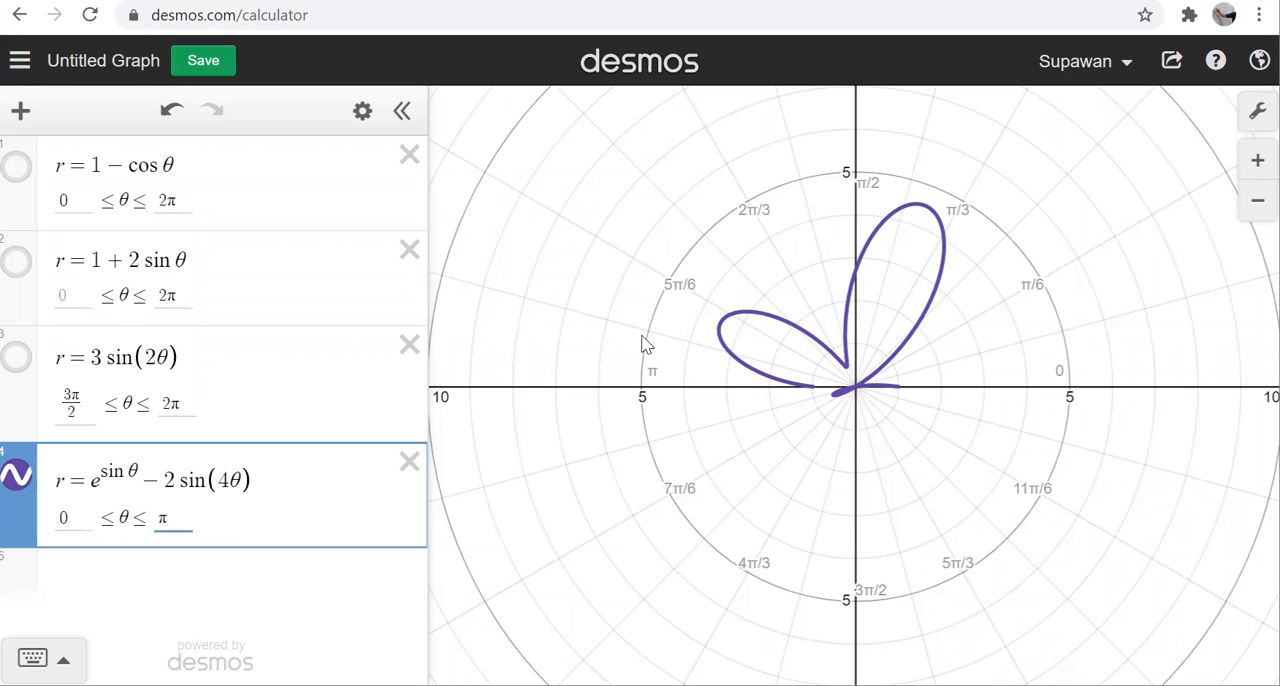
pyautogui.click(158, 518)
pyautogui.write('2')
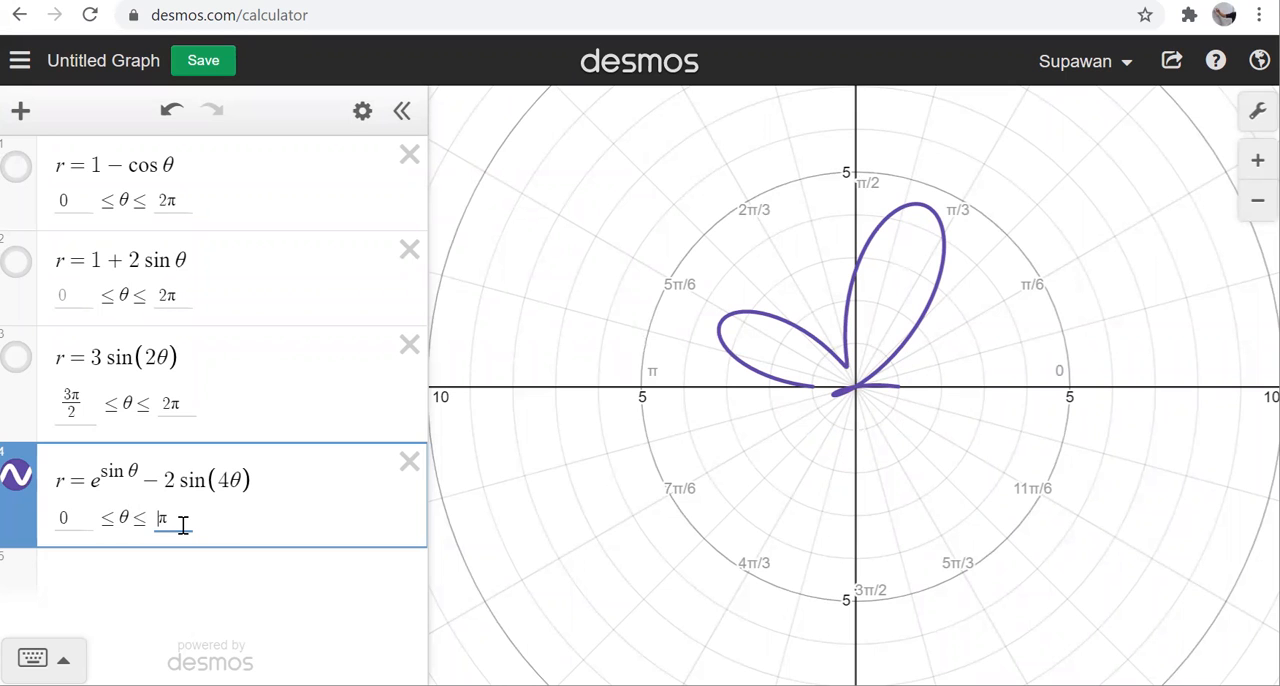